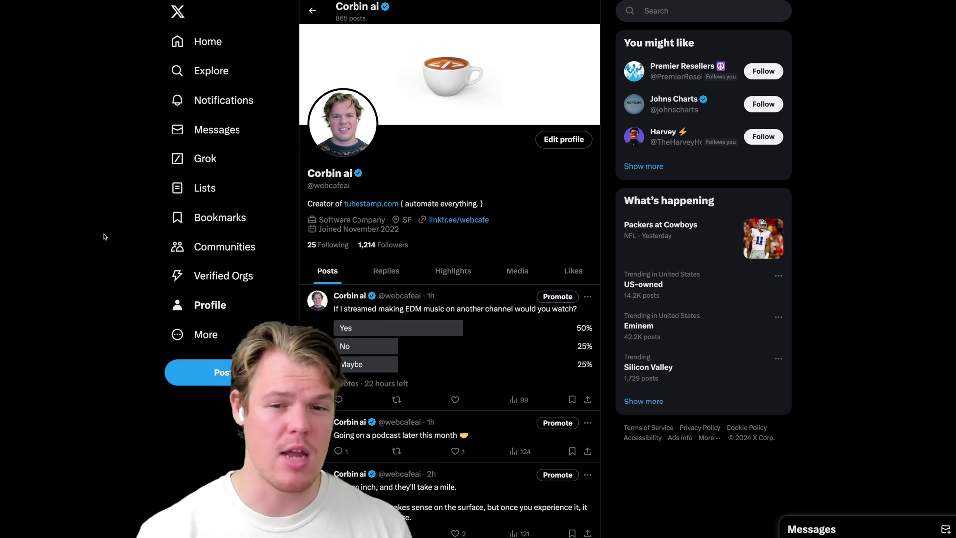
Step: Paste 'How effective are mindfulness and meditation in reducing stress and anxiety?' into the Consensus chat
{"action": "scroll", "coordinate": [104, 236], "scroll_direction": "down", "scroll_amount": 2}
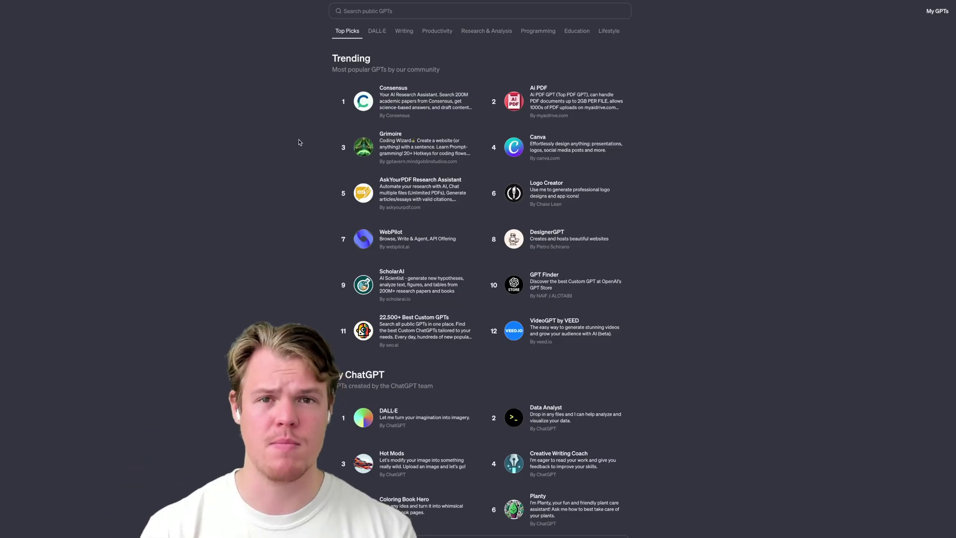
{"action": "scroll", "coordinate": [298, 143], "scroll_direction": "up", "scroll_amount": 1}
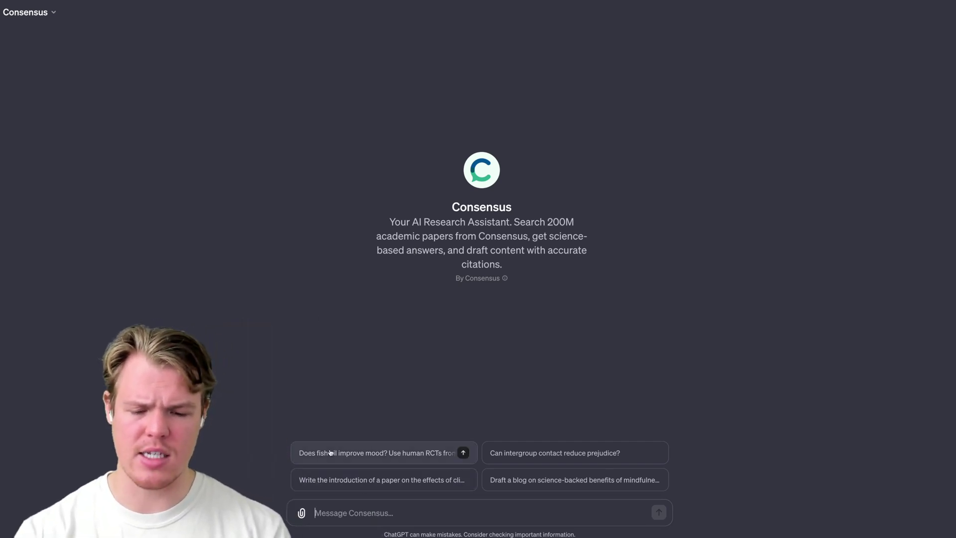
{"action": "type", "text": "How effective are mindfulness and meditation in reducing stress and anxiety?"}
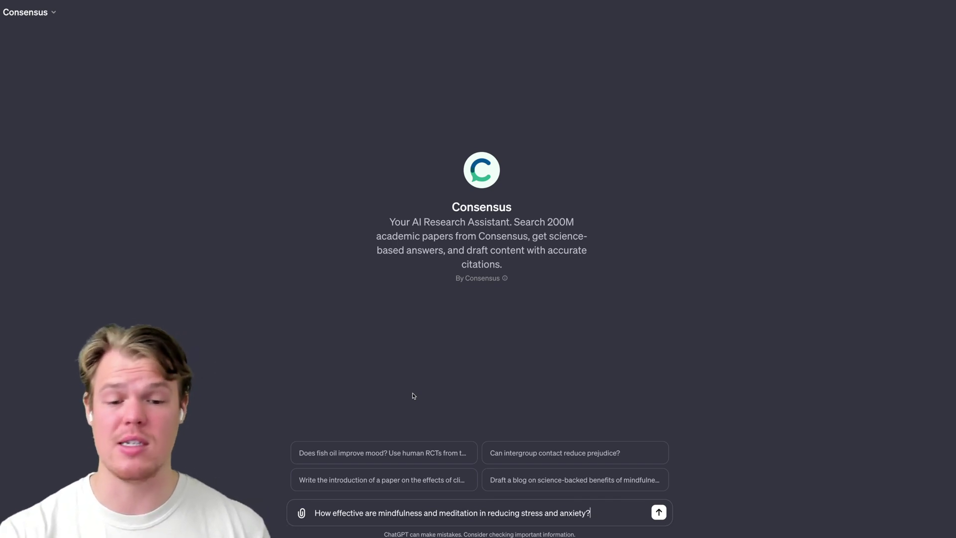
Step: Send the mindfulness question and allow the assistant to contact chat.consensus.app
{"action": "left_click", "coordinate": [659, 512]}
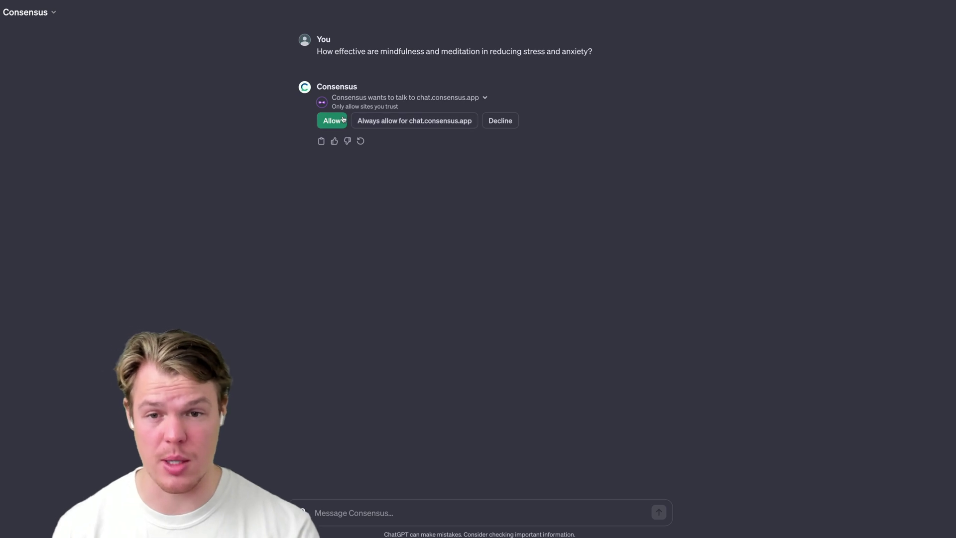
{"action": "left_click", "coordinate": [394, 122]}
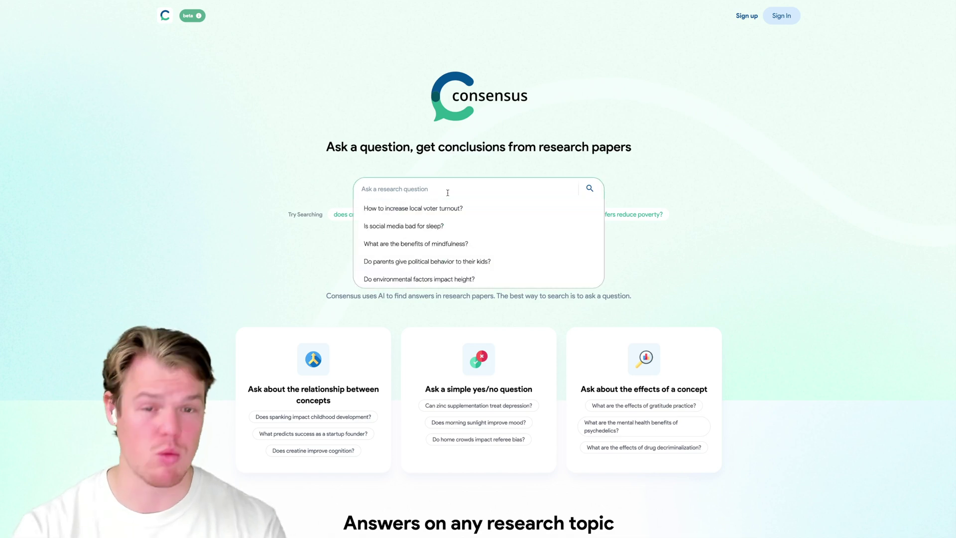
Step: Search the pasted research question on the consensus.app website
{"action": "type", "text": "What are mindfulness and meditation in reducing stress and anxiety?"}
{"action": "left_click", "coordinate": [590, 188]}
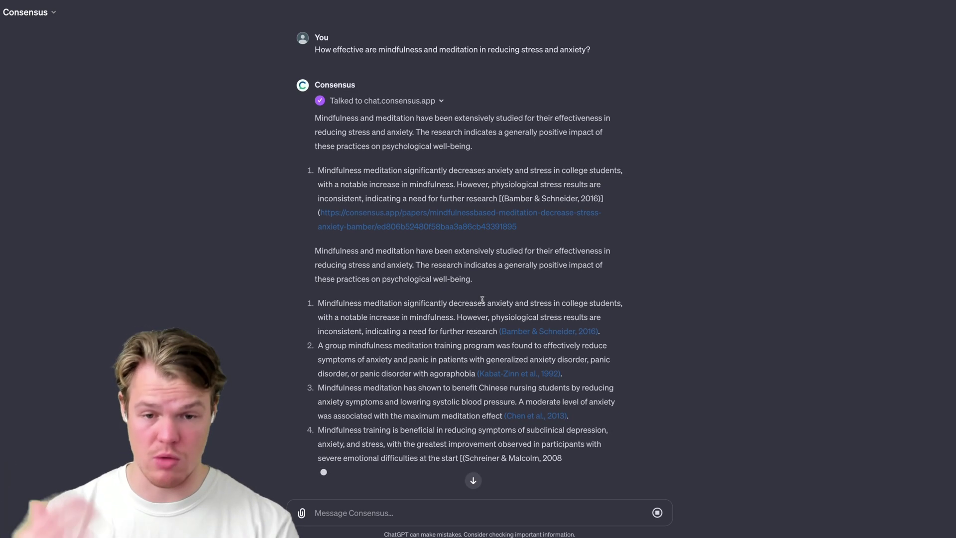
Step: Highlight 'generally positive impact', zoom the page in, and select the (Bamber & Schneider, 2016) citation
{"action": "left_click_drag", "start_coordinate": [504, 266], "coordinate": [592, 266]}
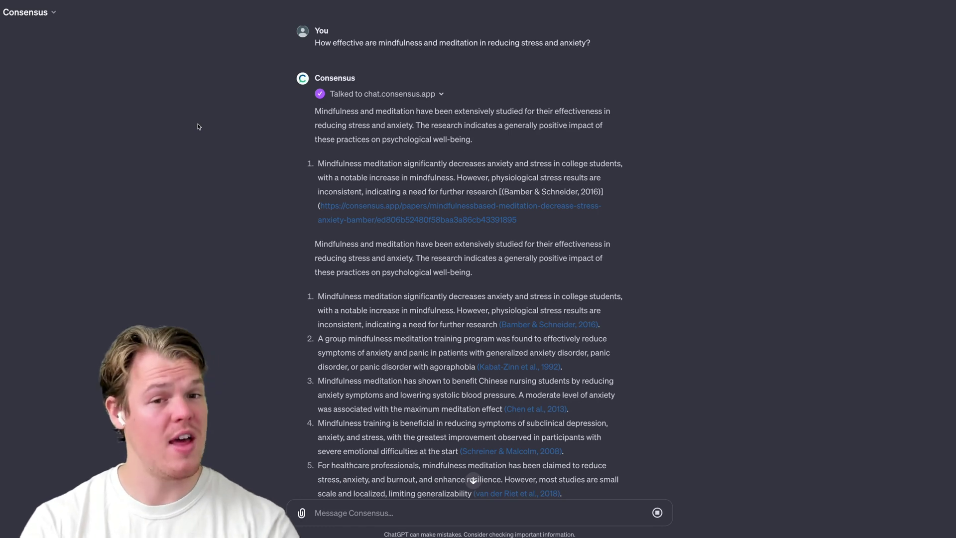
{"action": "key", "text": "super+plus"}
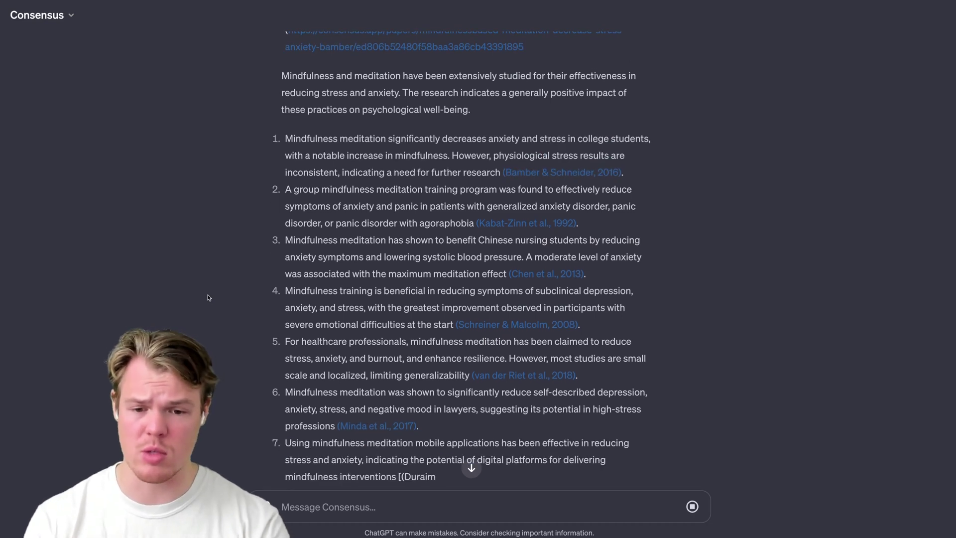
{"action": "scroll", "coordinate": [218, 313], "scroll_direction": "down", "scroll_amount": 2}
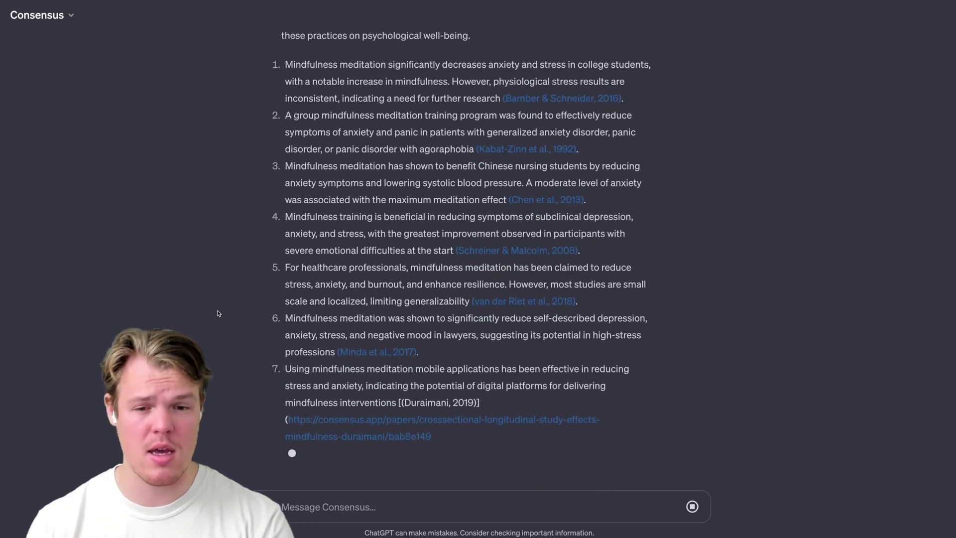
{"action": "scroll", "coordinate": [217, 313], "scroll_direction": "up", "scroll_amount": 1}
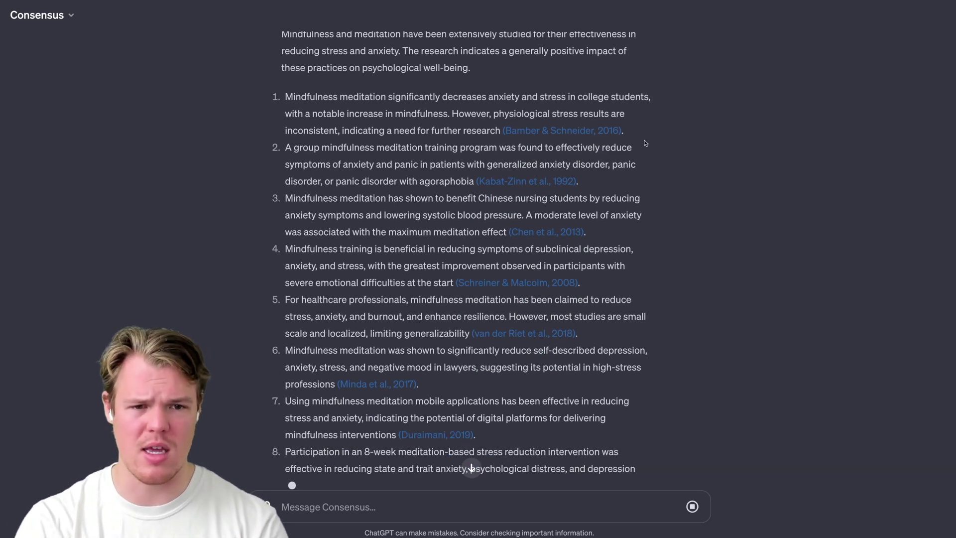
{"action": "left_click_drag", "start_coordinate": [625, 130], "coordinate": [499, 129]}
{"action": "key", "text": "ctrl+c"}
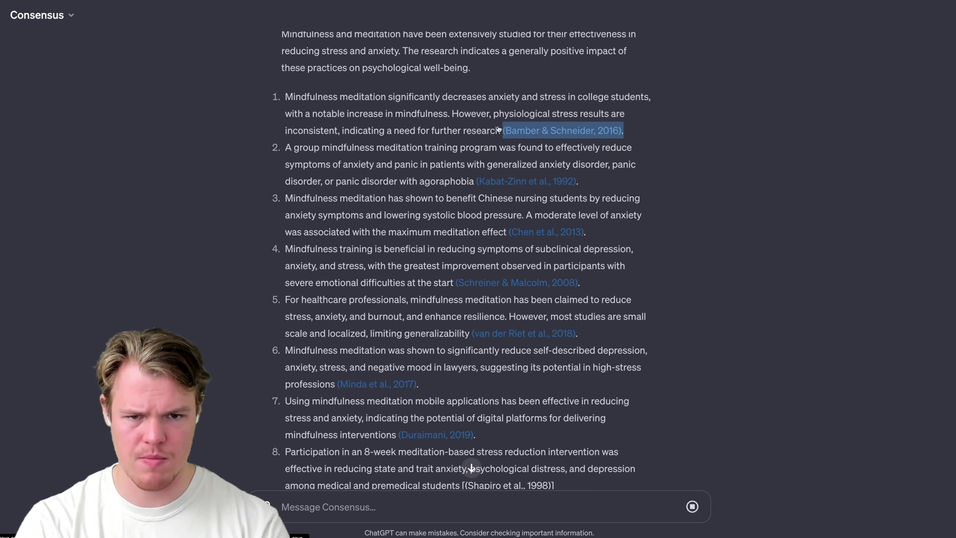
{"action": "scroll", "coordinate": [498, 130], "scroll_direction": "down", "scroll_amount": 2}
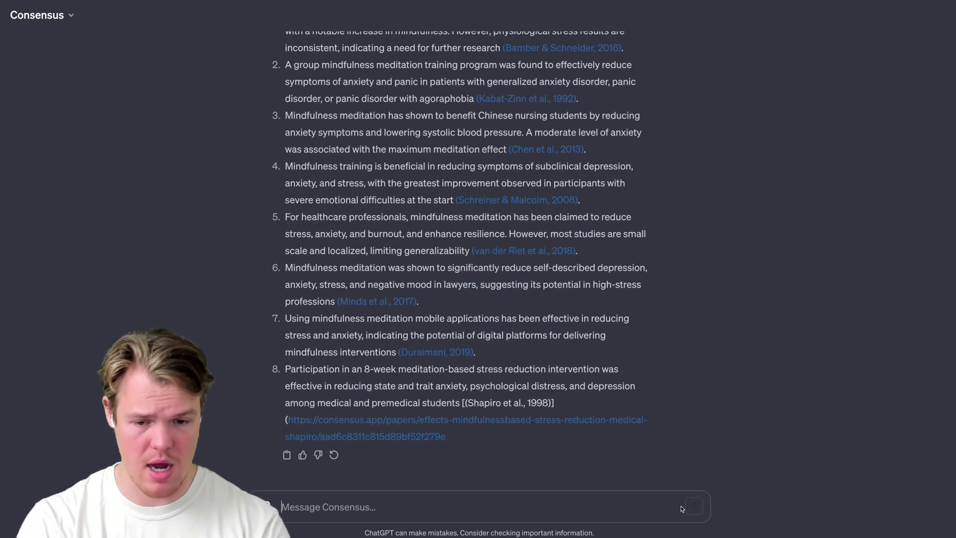
Step: Ask for a direct quote from the pasted Bamber & Schneider citation supporting the positive-impact thesis
{"action": "type", "text": "for"}
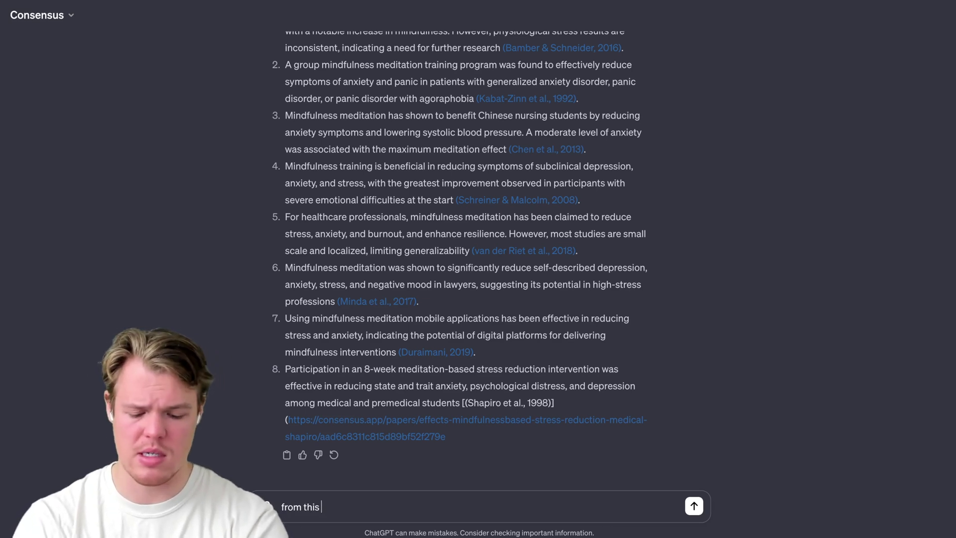
{"action": "type", "text": ":"}
{"action": "key", "text": "ctrl+v"}
{"action": "key", "text": "shift+Return"}
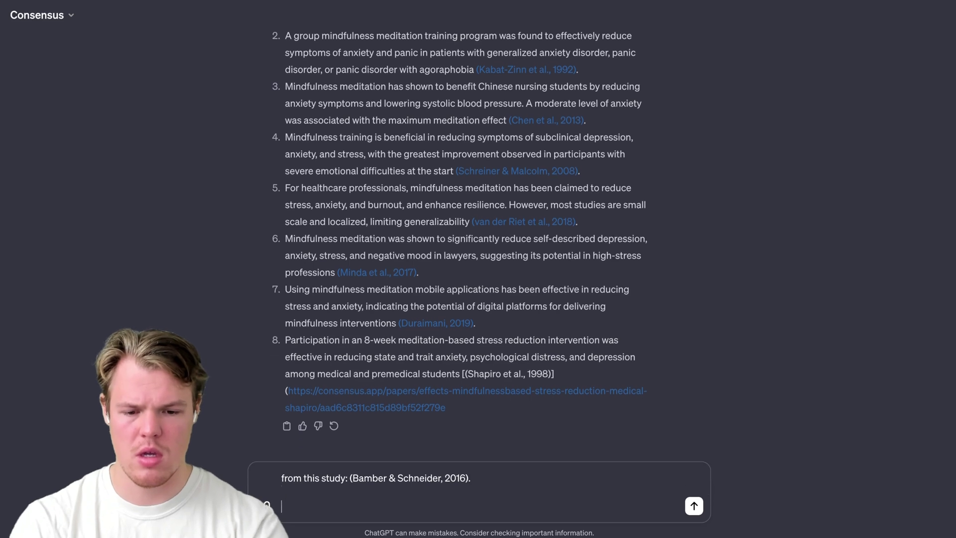
{"action": "type", "text": "can you give me a dire"}
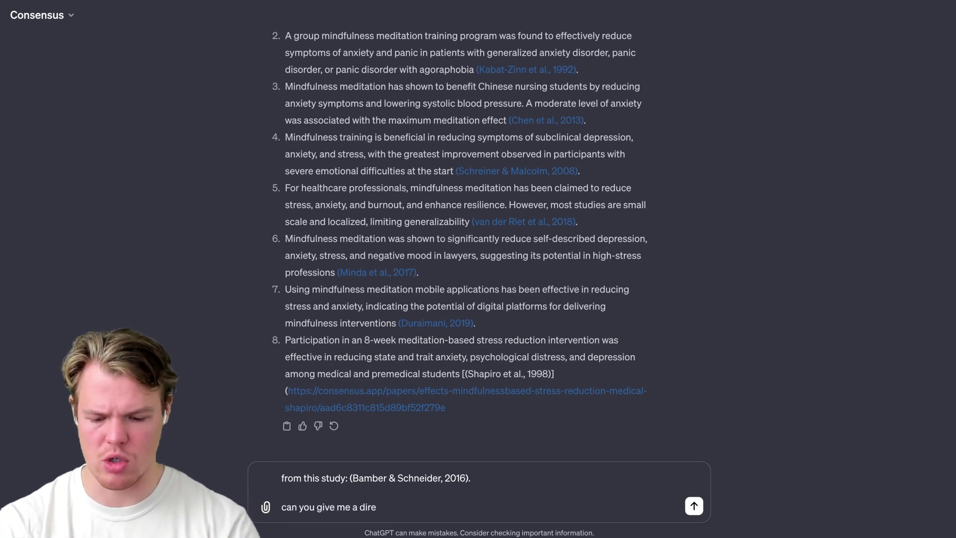
{"action": "type", "text": "c"}
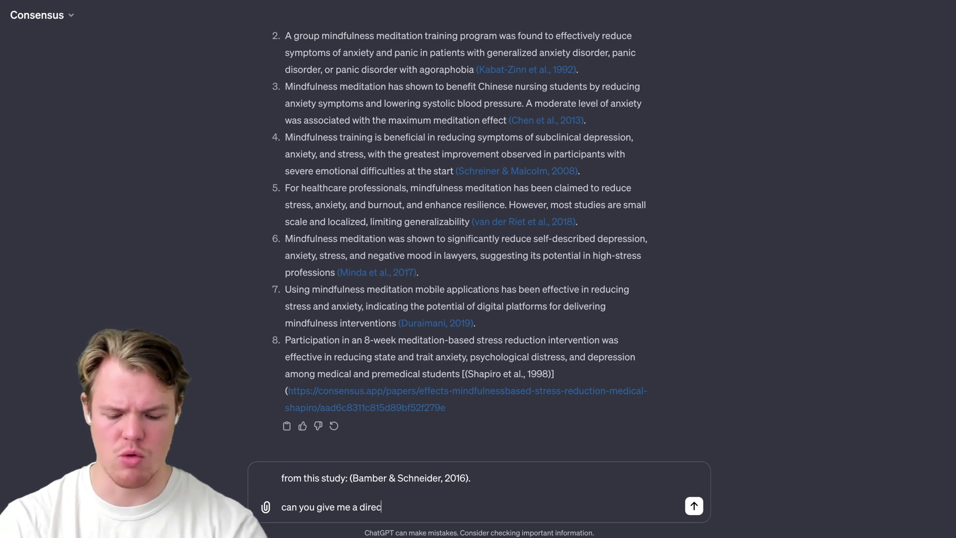
{"action": "type", "text": "t quote from it"}
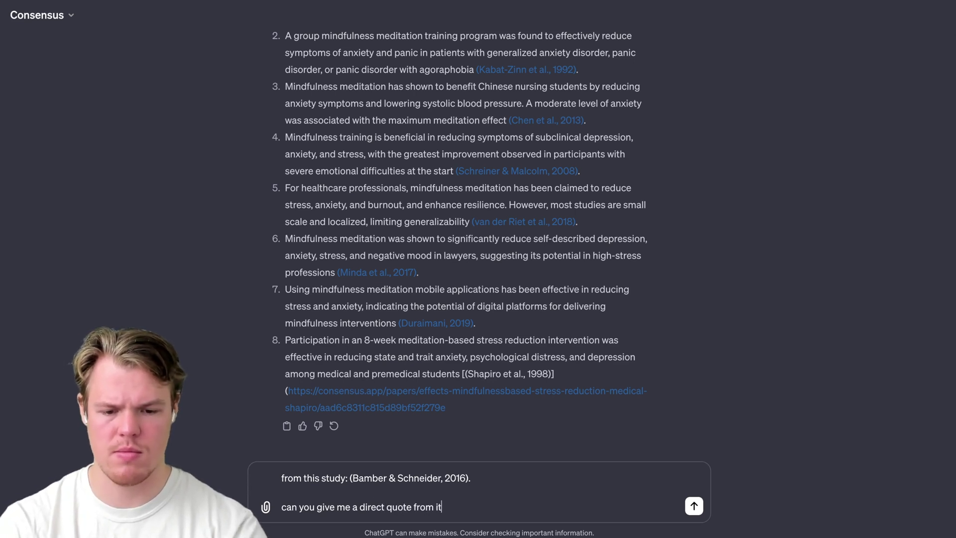
{"action": "type", "text": ", supporting th"}
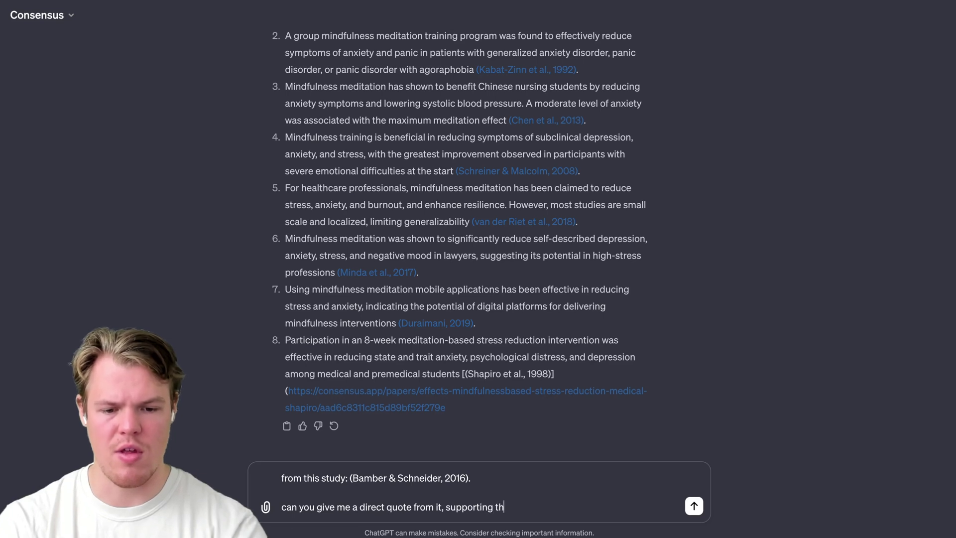
{"action": "type", "text": "e thesis of pos"}
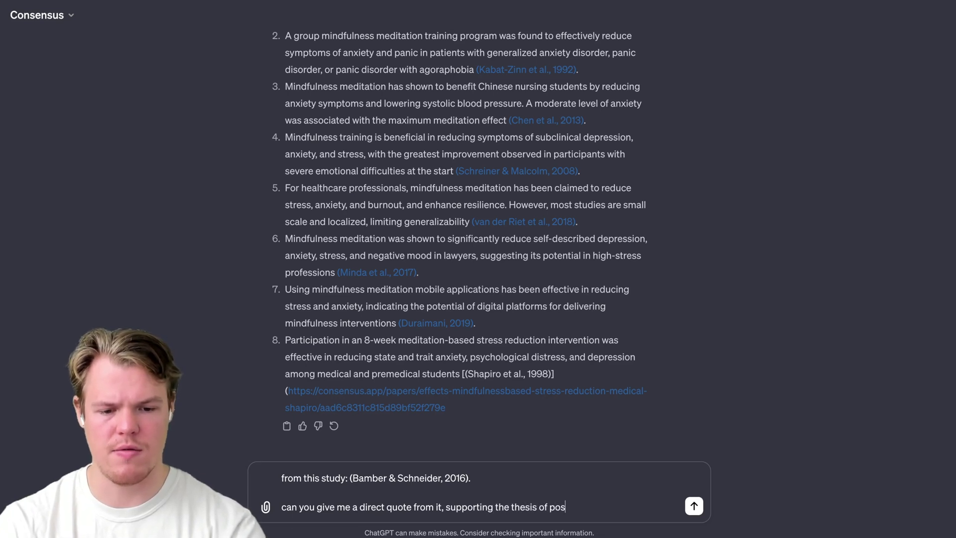
{"action": "type", "text": "itive ima"}
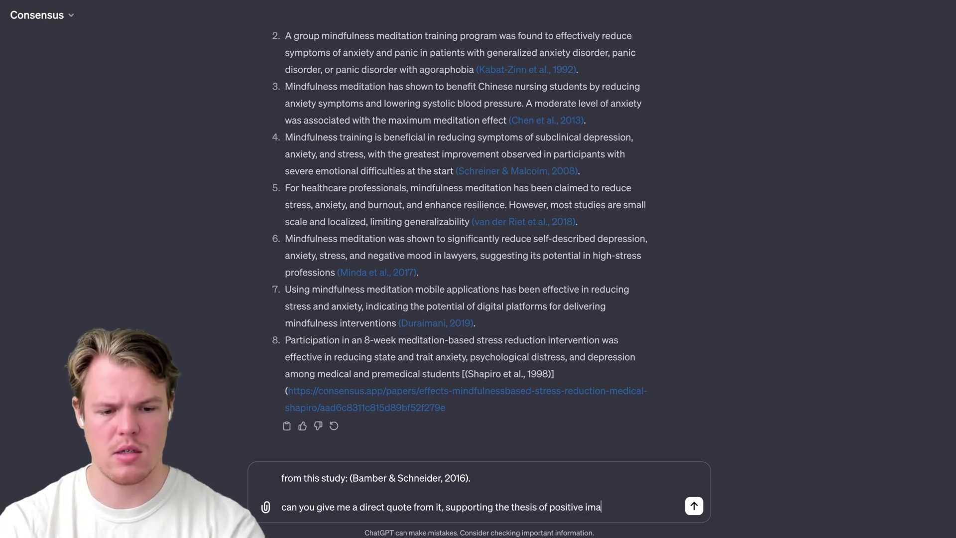
{"action": "type", "text": "pact"}
{"action": "key", "text": "Return"}
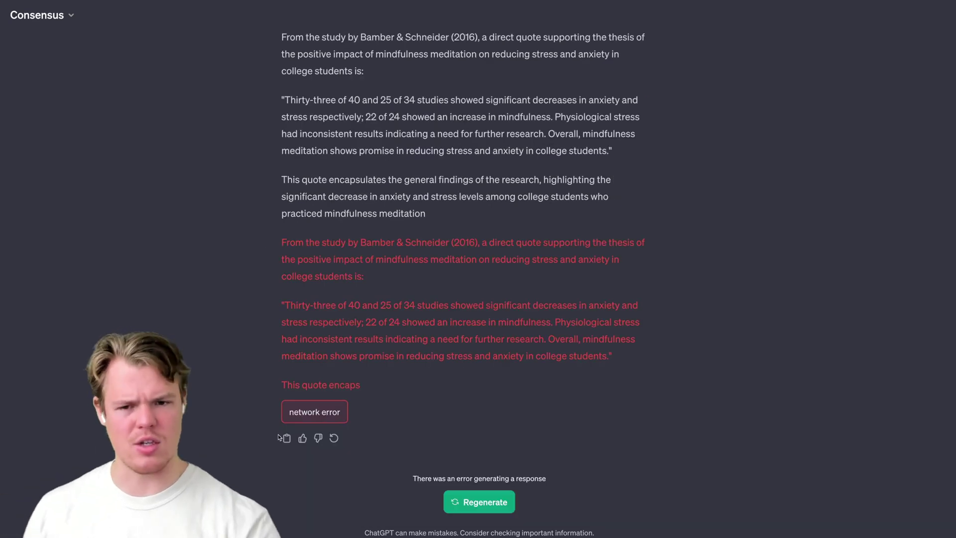
Step: Review the quoted reply, then reopen the follow-up message for editing and select its citation and question text
{"action": "scroll", "coordinate": [294, 244], "scroll_direction": "up", "scroll_amount": 1}
{"action": "scroll", "coordinate": [294, 245], "scroll_direction": "up", "scroll_amount": 1}
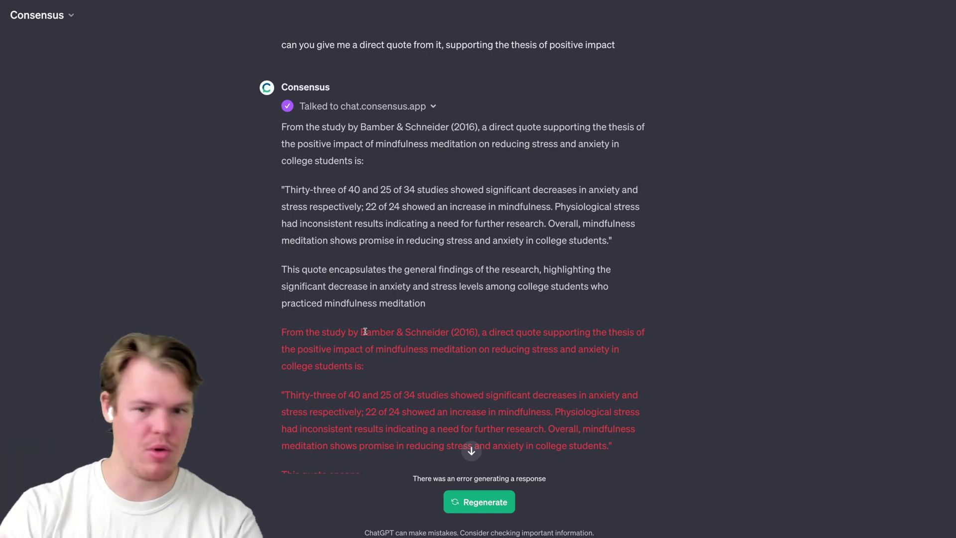
{"action": "scroll", "coordinate": [362, 329], "scroll_direction": "down", "scroll_amount": 1}
{"action": "scroll", "coordinate": [366, 333], "scroll_direction": "up", "scroll_amount": 3}
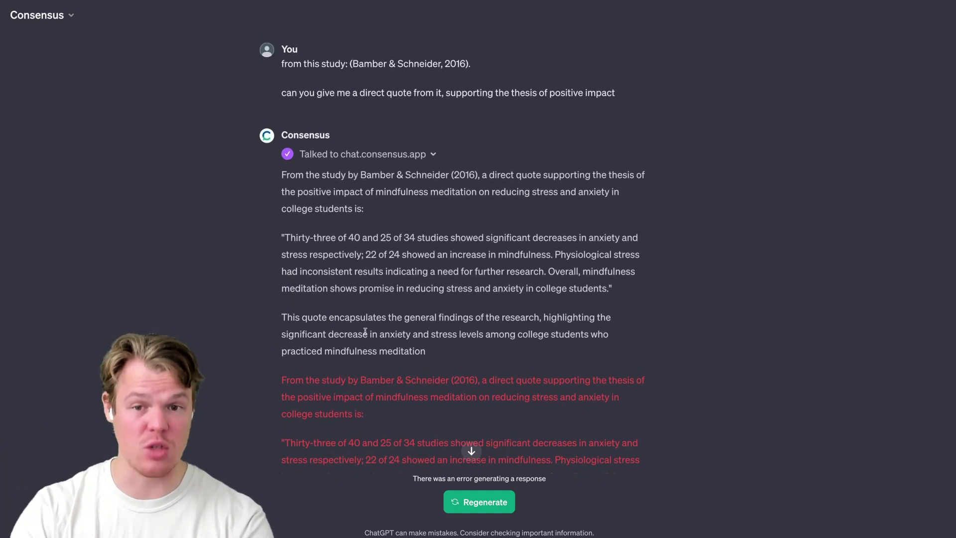
{"action": "left_click", "coordinate": [286, 143]}
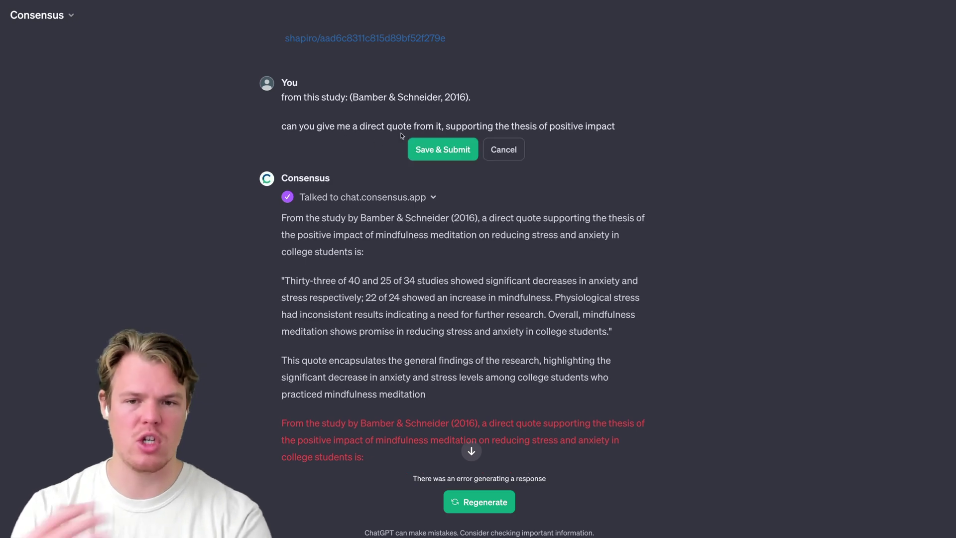
{"action": "left_click_drag", "start_coordinate": [616, 126], "coordinate": [346, 98]}
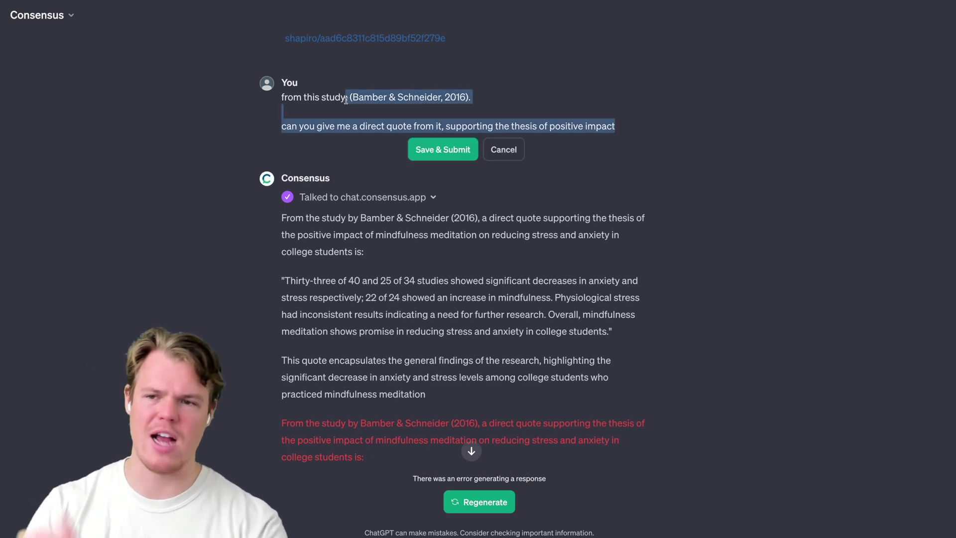
{"action": "scroll", "coordinate": [133, 117], "scroll_direction": "up", "scroll_amount": 10}
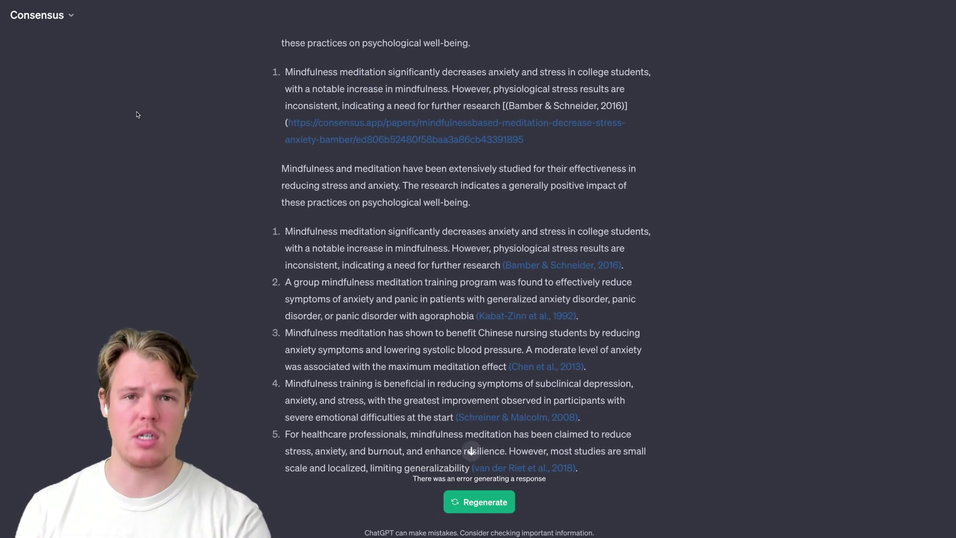
{"action": "scroll", "coordinate": [137, 114], "scroll_direction": "up", "scroll_amount": 1}
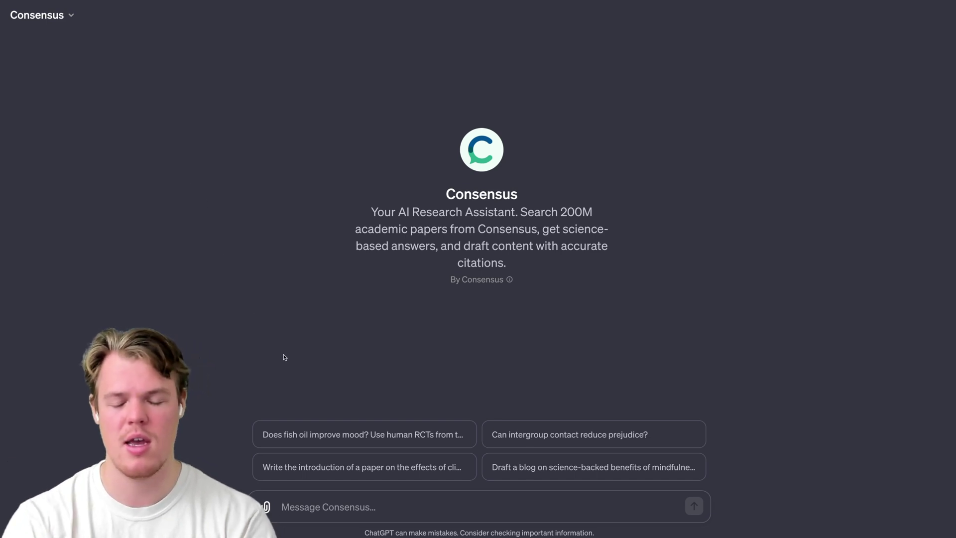
Step: Paste the life-on-Mars question, insert 'is the most' after 'What', and send it
{"action": "type", "text": "What recent discoveries have been made about the potential for life on Mars?"}
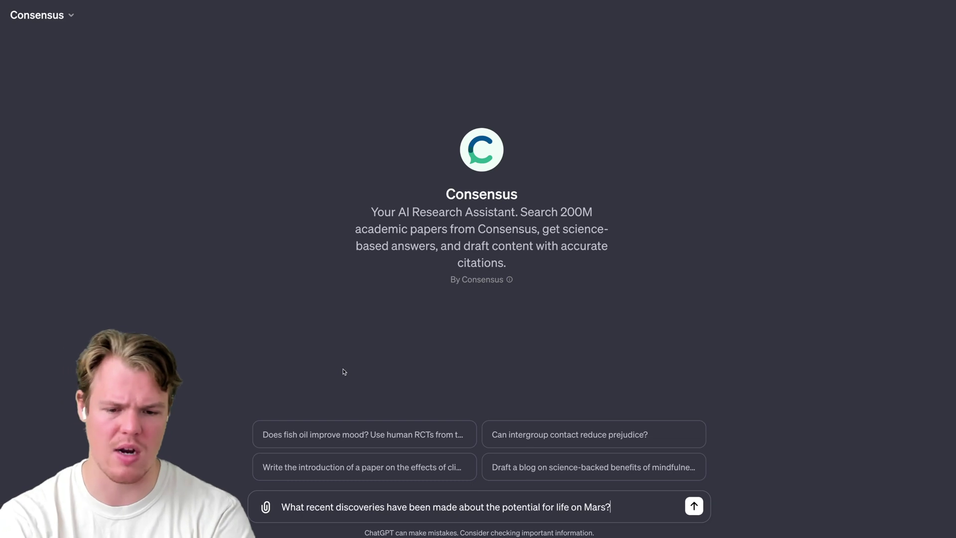
{"action": "type", "text": "is the most"}
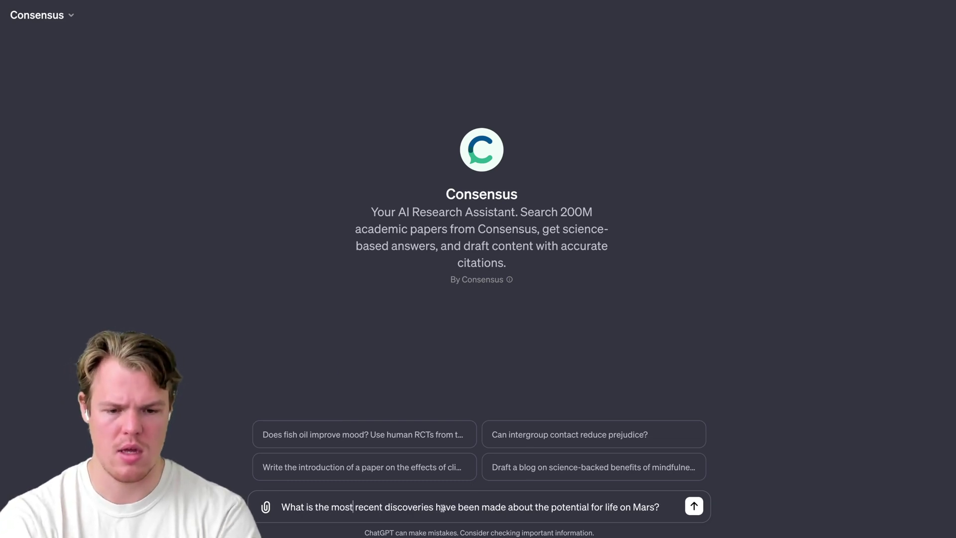
{"action": "left_click", "coordinate": [694, 506]}
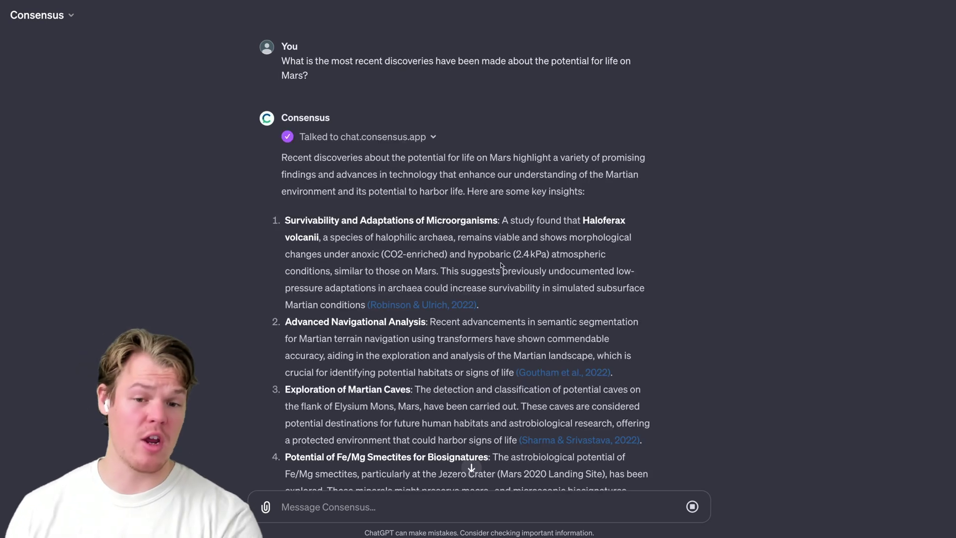
Step: Scroll through Consensus's five cited findings on potential life on Mars
{"action": "scroll", "coordinate": [448, 448], "scroll_direction": "down", "scroll_amount": 1}
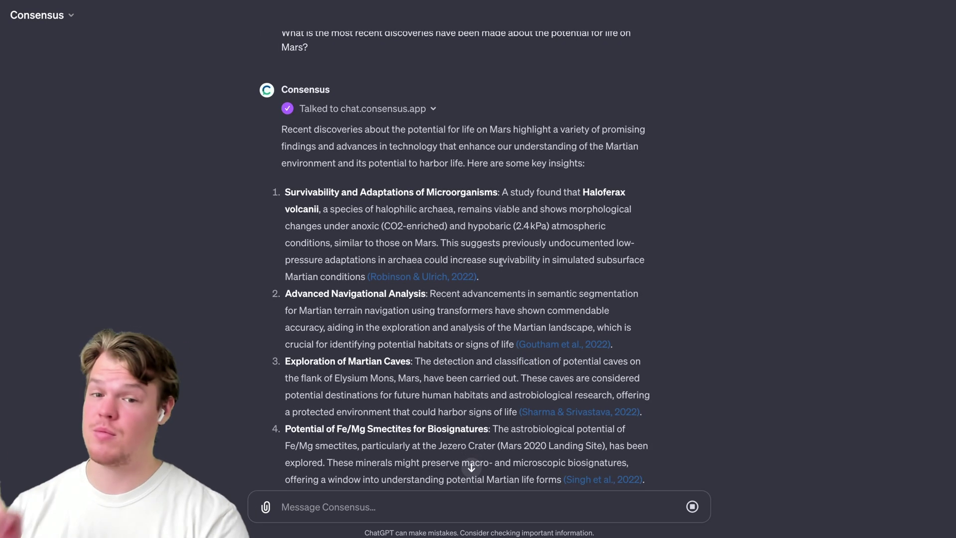
{"action": "scroll", "coordinate": [501, 265], "scroll_direction": "down", "scroll_amount": 4}
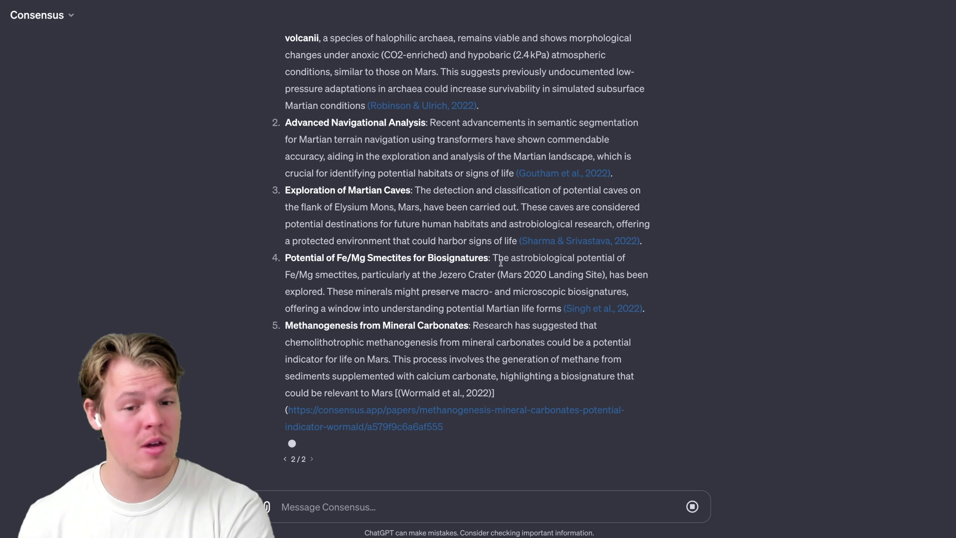
{"action": "scroll", "coordinate": [501, 262], "scroll_direction": "up", "scroll_amount": 3}
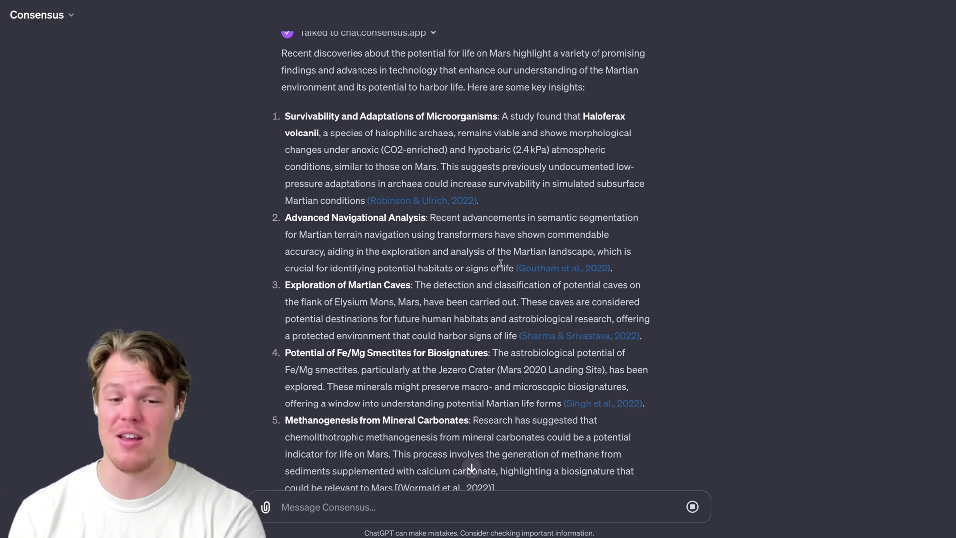
{"action": "scroll", "coordinate": [500, 263], "scroll_direction": "down", "scroll_amount": 5}
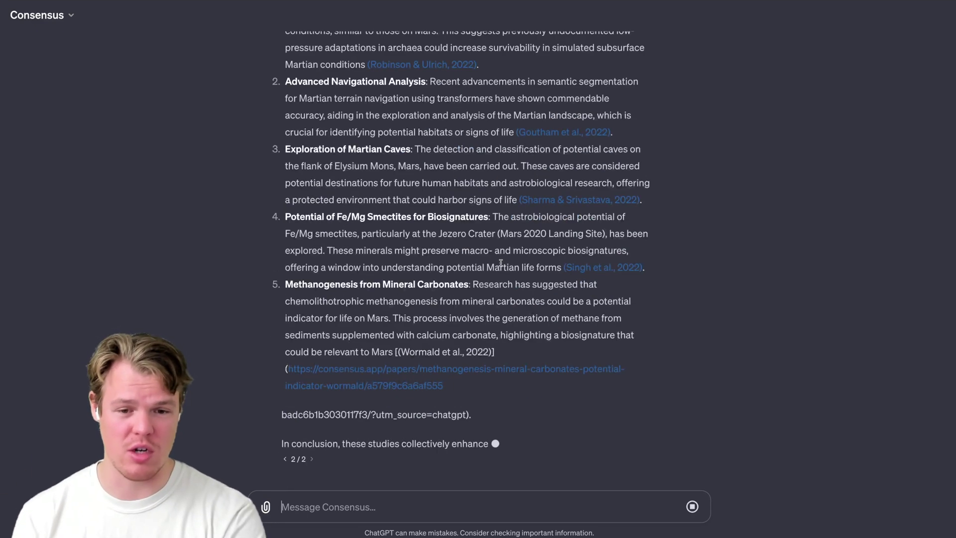
{"action": "scroll", "coordinate": [500, 263], "scroll_direction": "up", "scroll_amount": 1}
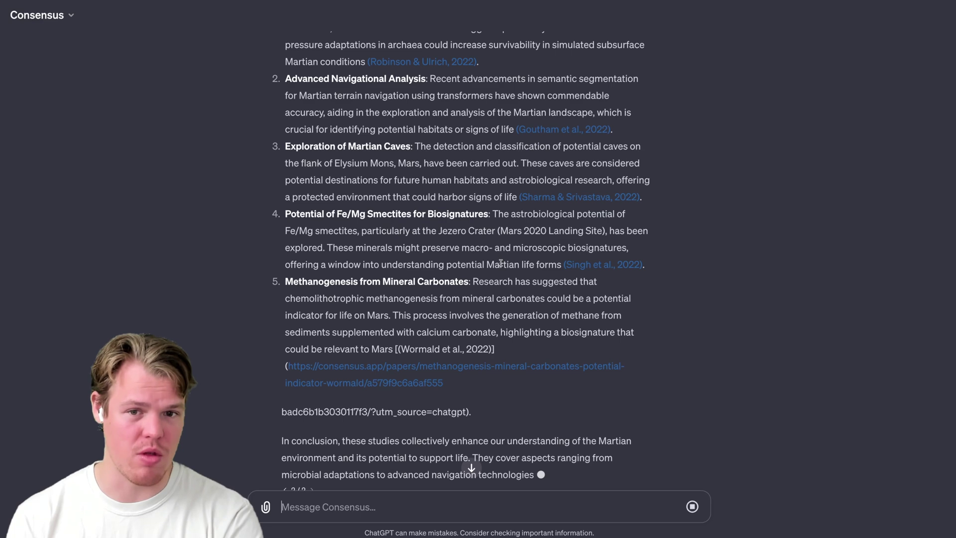
Step: Send the follow-up 'did any news happen in 2023 in regards to this'
{"action": "type", "text": "did any news happen in 2023 in regards to this"}
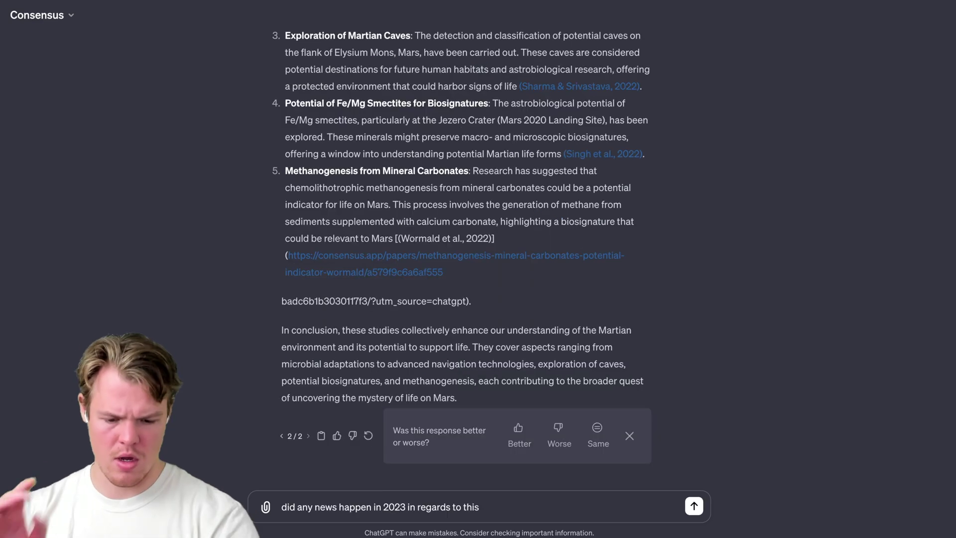
{"action": "key", "text": "Return"}
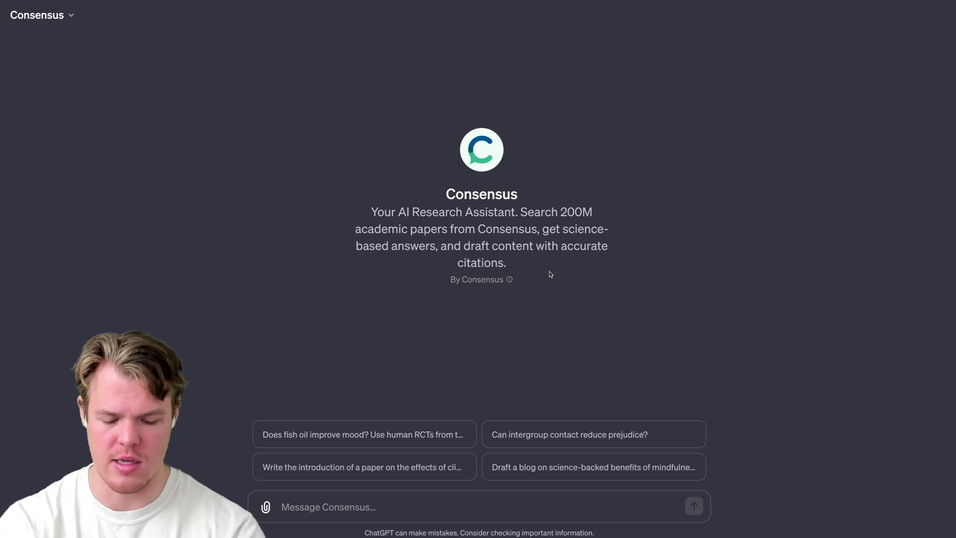
Step: Ask whether drinking coffee is overall positive, requesting a research-based definitive answer, with 'definitive' spell-corrected
{"action": "type", "text": "Ok I l"}
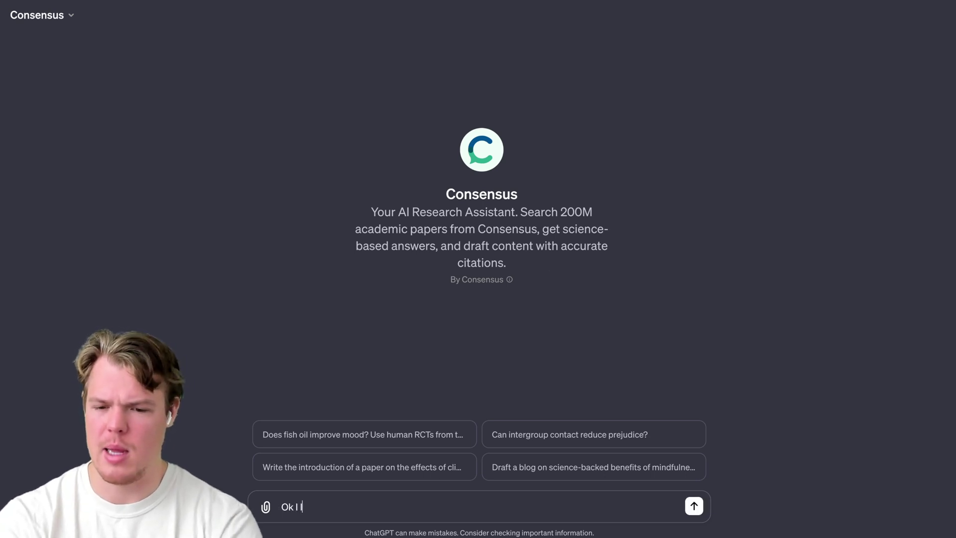
{"action": "type", "text": "ike drinking coff"}
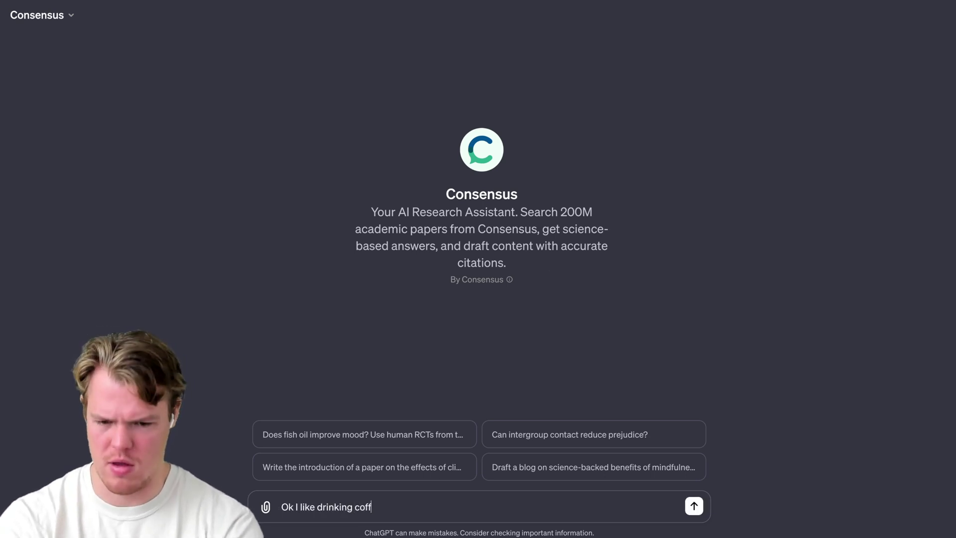
{"action": "type", "text": "ee, is thi"}
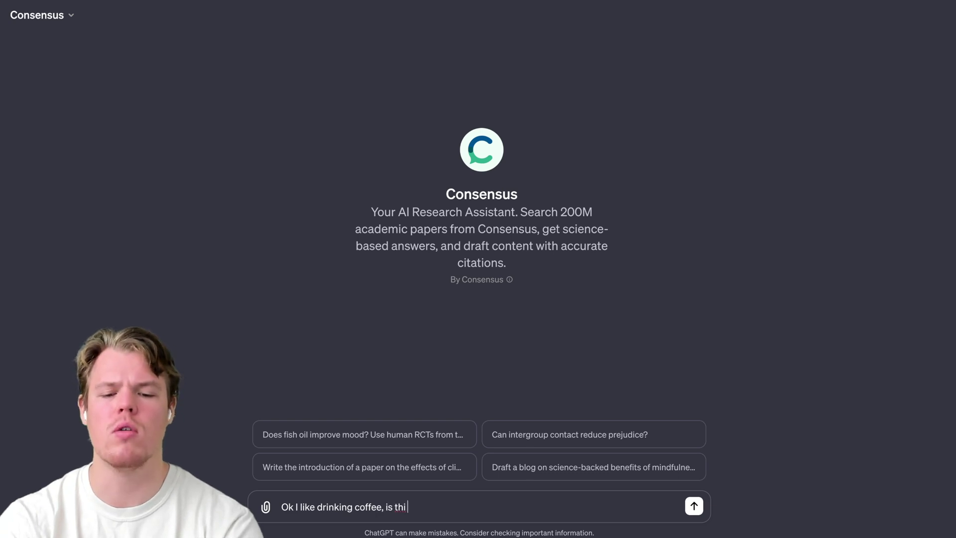
{"action": "type", "text": "s overall a positive thing"}
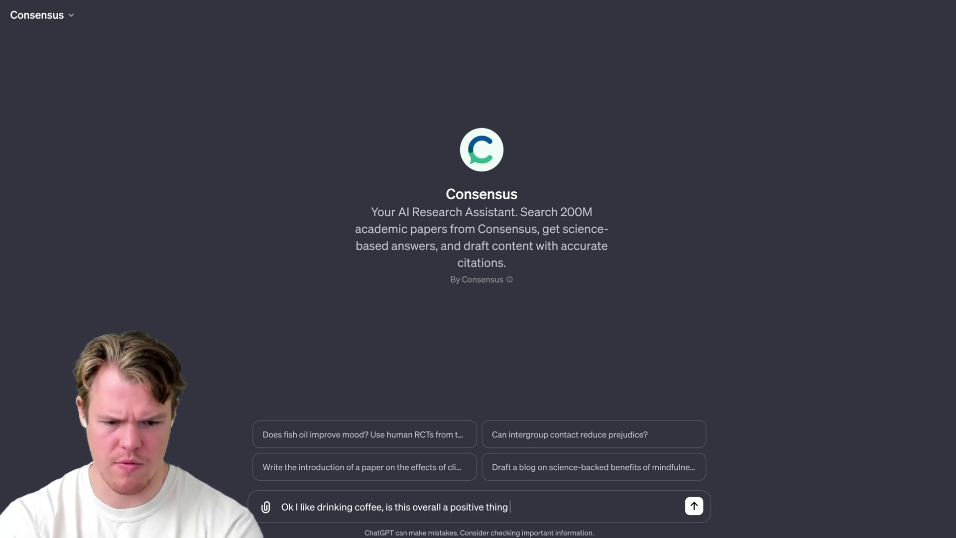
{"action": "type", "text": " ofr me or a negat"}
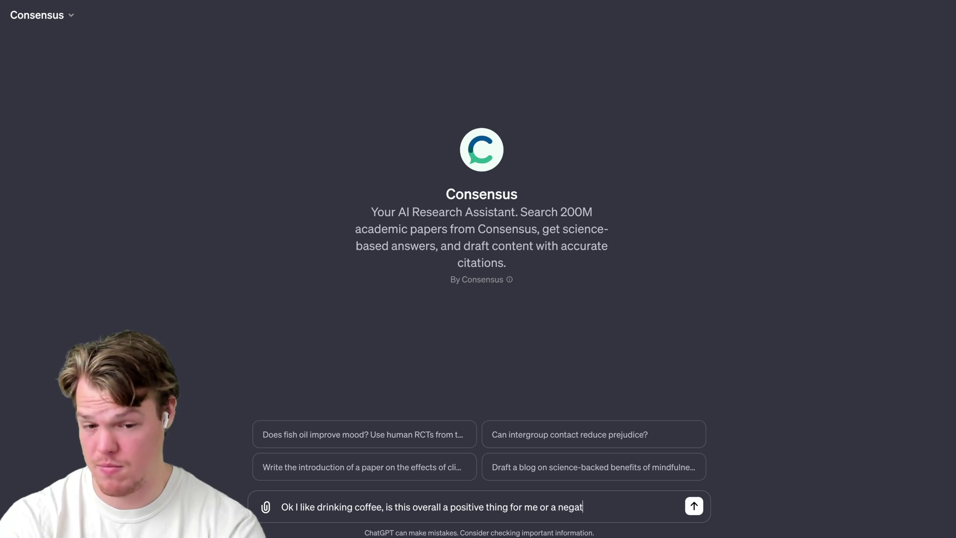
{"action": "type", "text": " for you"}
{"action": "key", "text": "BackSpace"}
{"action": "key", "text": "BackSpace"}
{"action": "key", "text": "BackSpace"}
{"action": "type", "text": "u"}
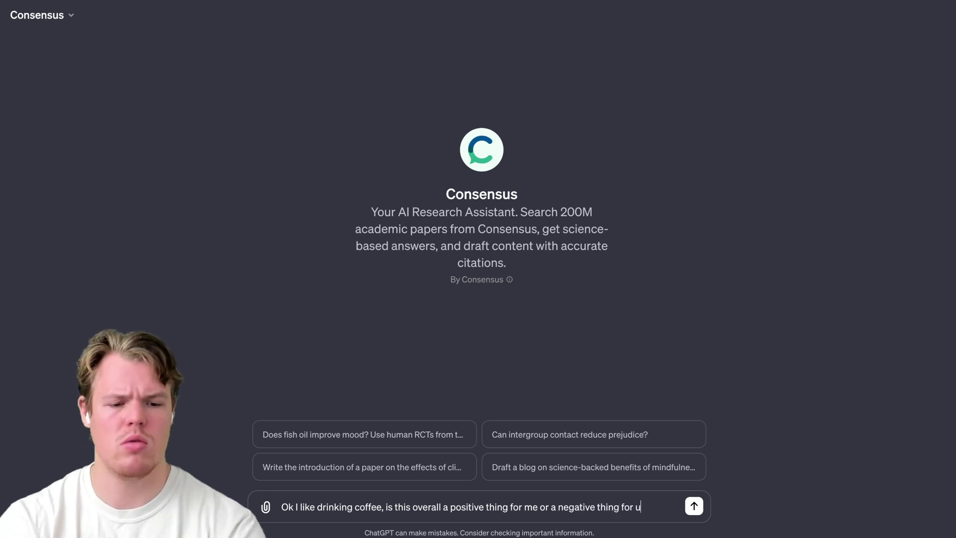
{"action": "type", "text": "se research and give me a d"}
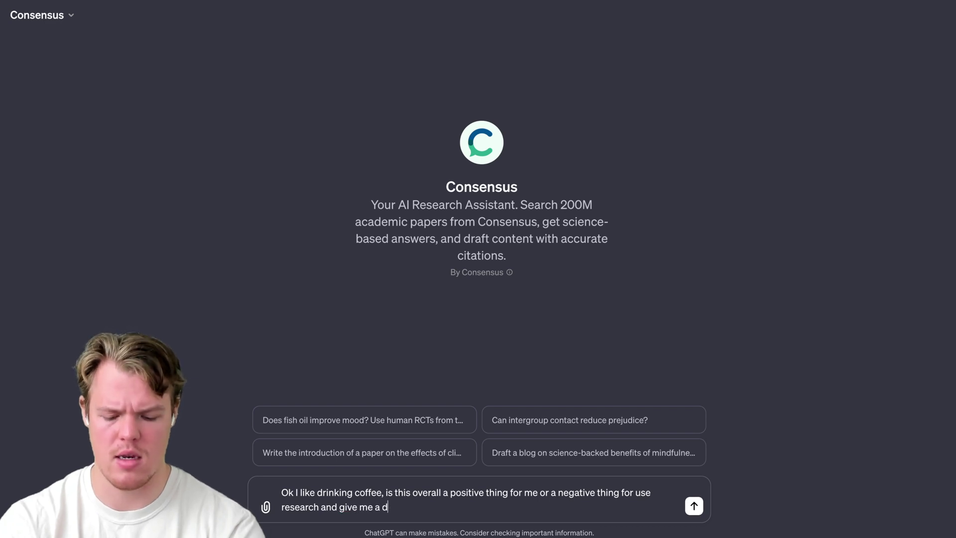
{"action": "type", "text": "efnitive answer"}
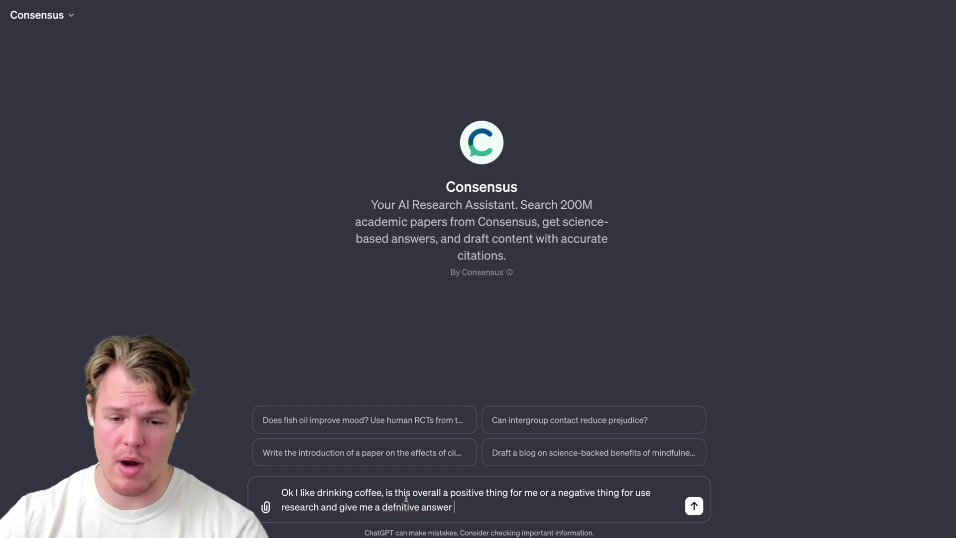
{"action": "right_click", "coordinate": [404, 507]}
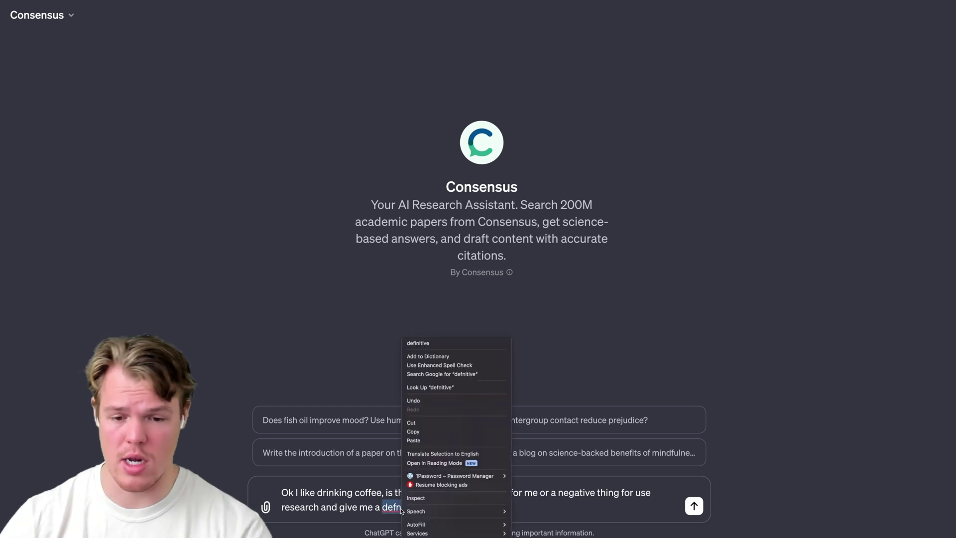
{"action": "left_click", "coordinate": [439, 343]}
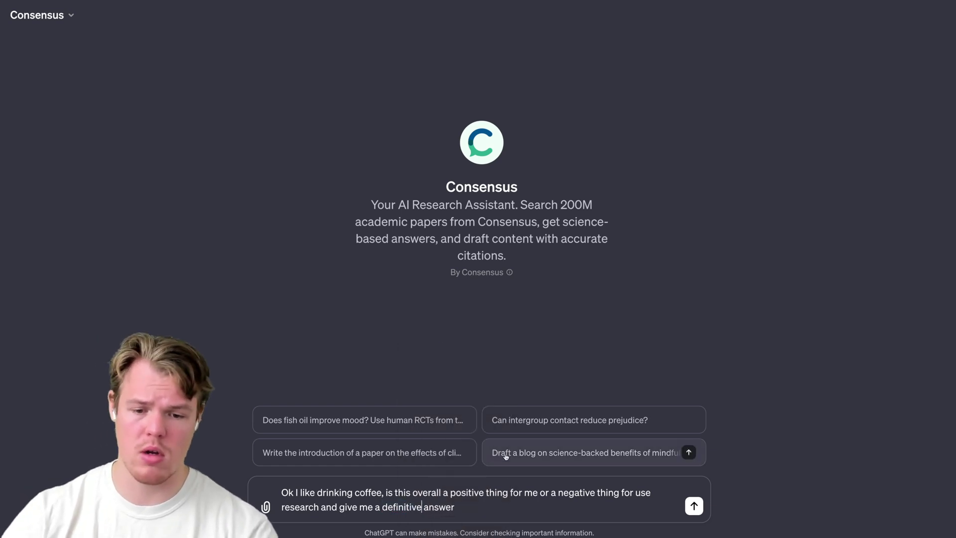
{"action": "key", "text": "Return"}
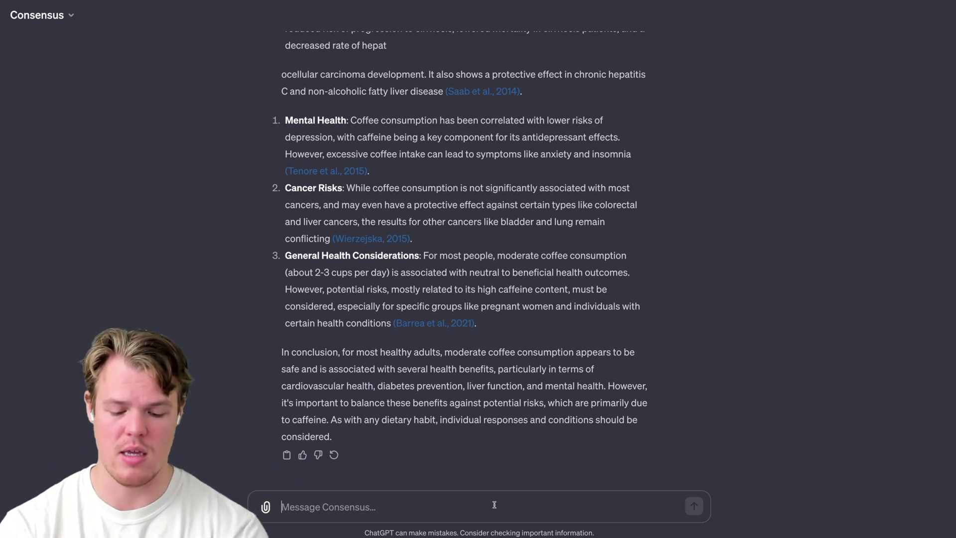
Step: Begin a follow-up message: 'Based on the research say overall positive or…' about coffee
{"action": "type", "text": "Based on the "}
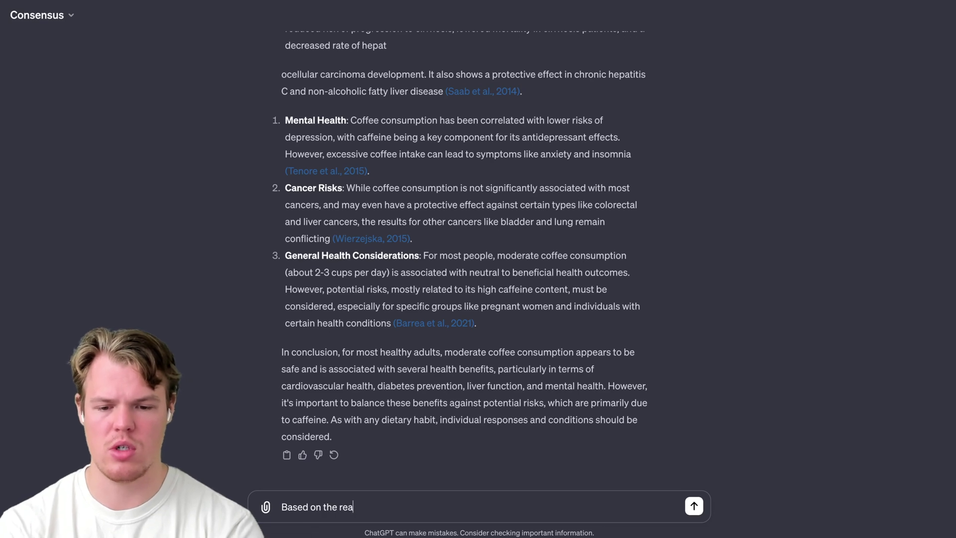
{"action": "type", "text": "research sya"}
{"action": "type", "text": "over"}
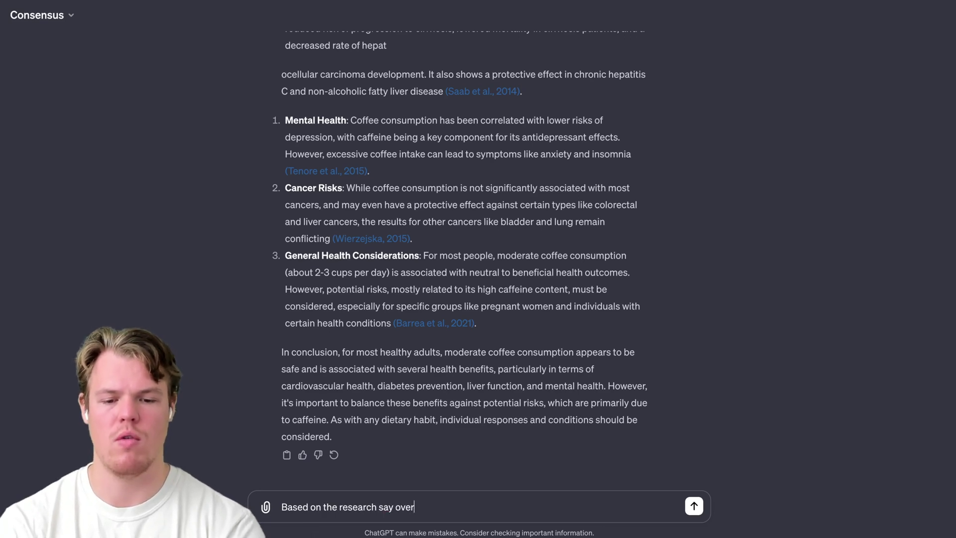
{"action": "type", "text": "all positive or "}
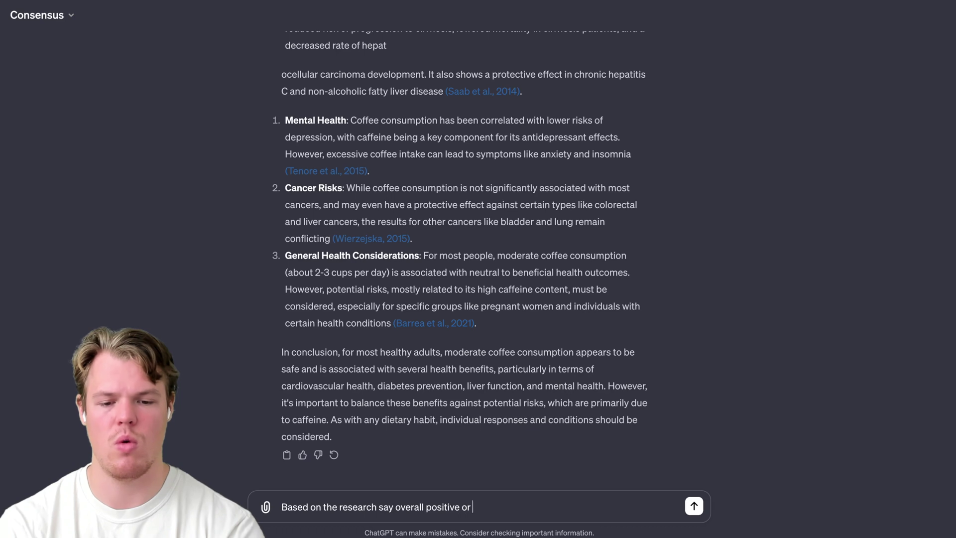
{"action": "type", "text": "overal nega"}
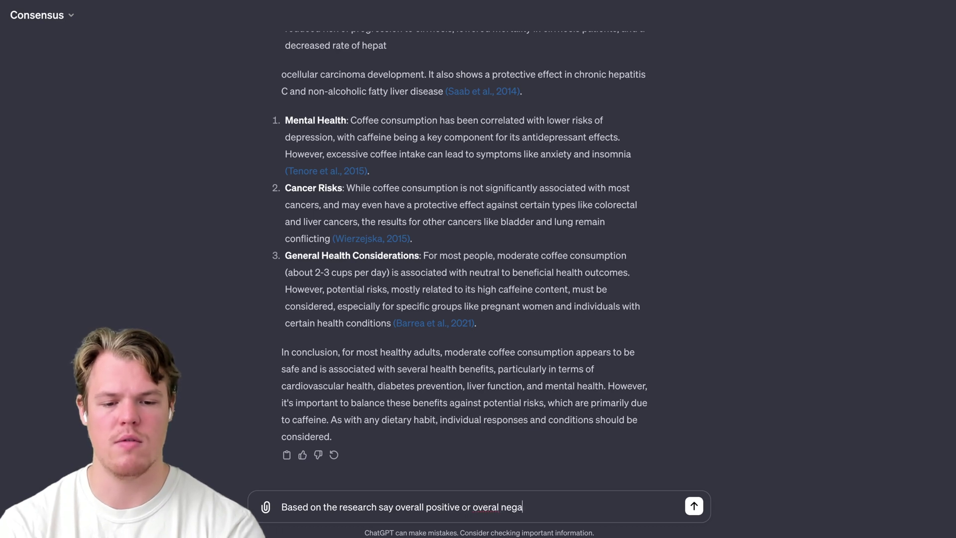
Step: Finish and send the follow-up asking for an overall positive or negative opinion, no neutral
{"action": "type", "text": "tive no neutr"}
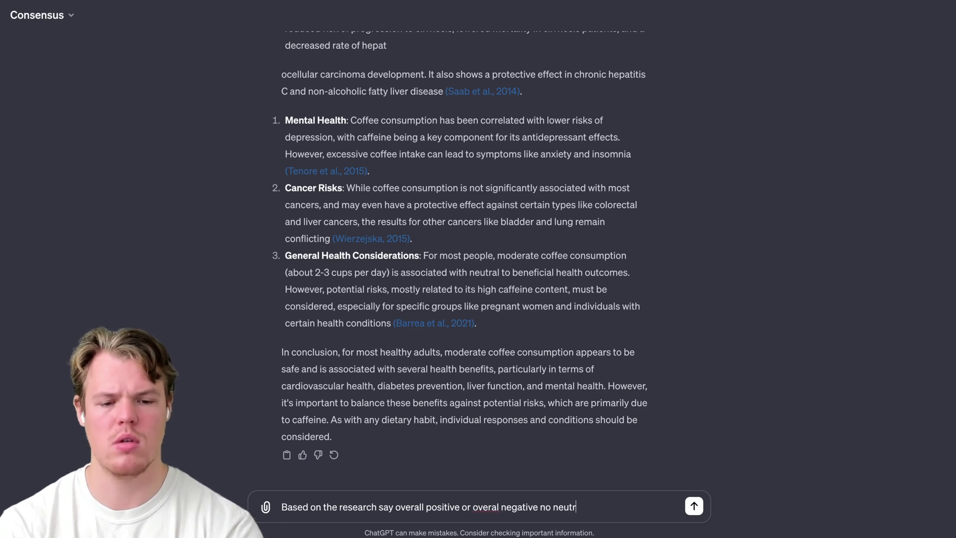
{"action": "type", "text": "al o"}
{"action": "type", "text": "pinion"}
{"action": "key", "text": "Return"}
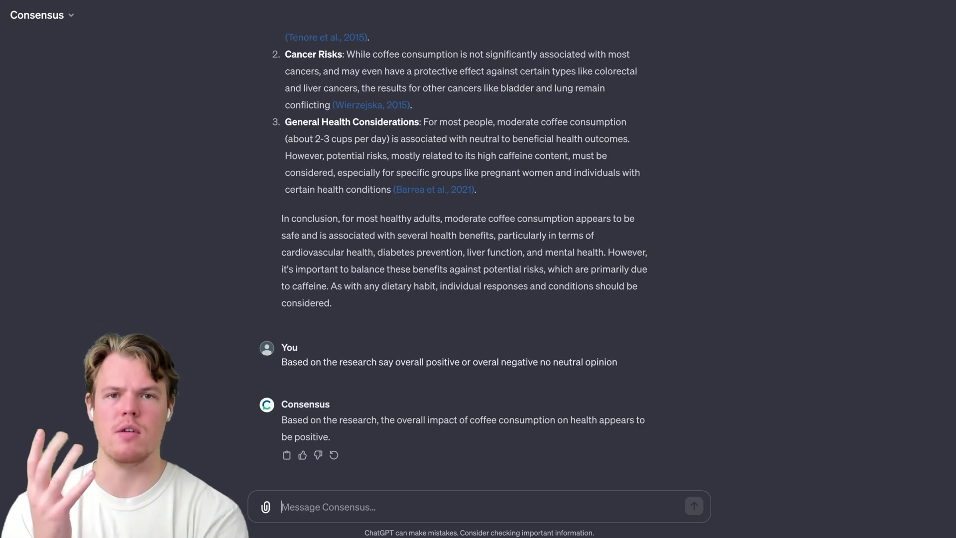